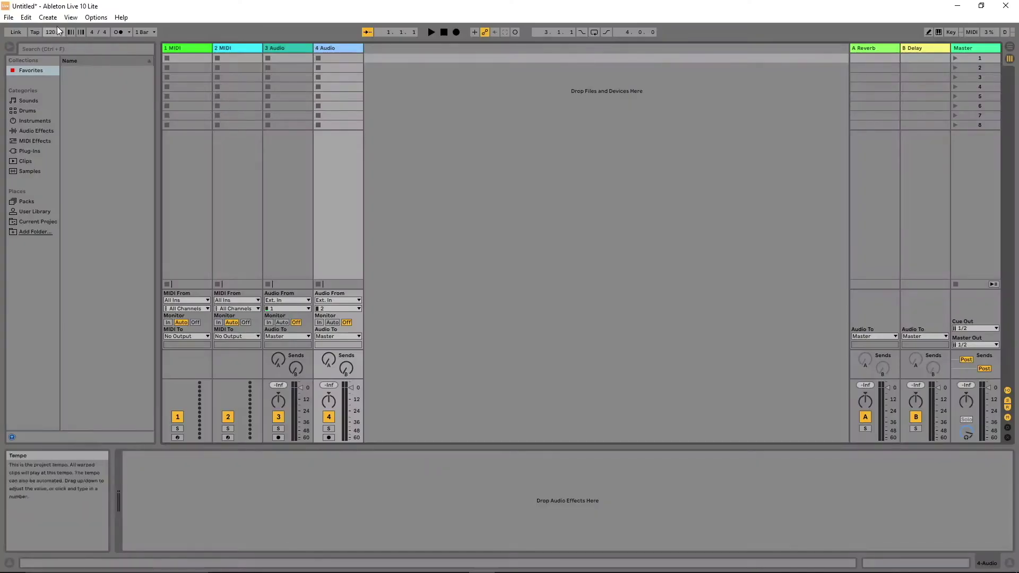
- Insert three MIDI tracks (5 MIDI, 6 MIDI, 7 MIDI) from the Create menu
left_click(48, 17)
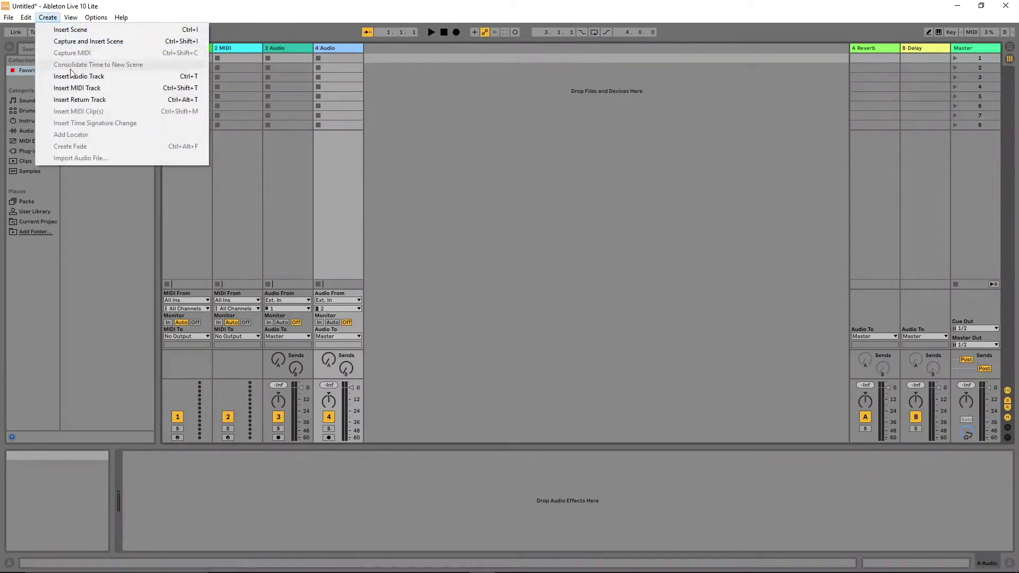
left_click(81, 88)
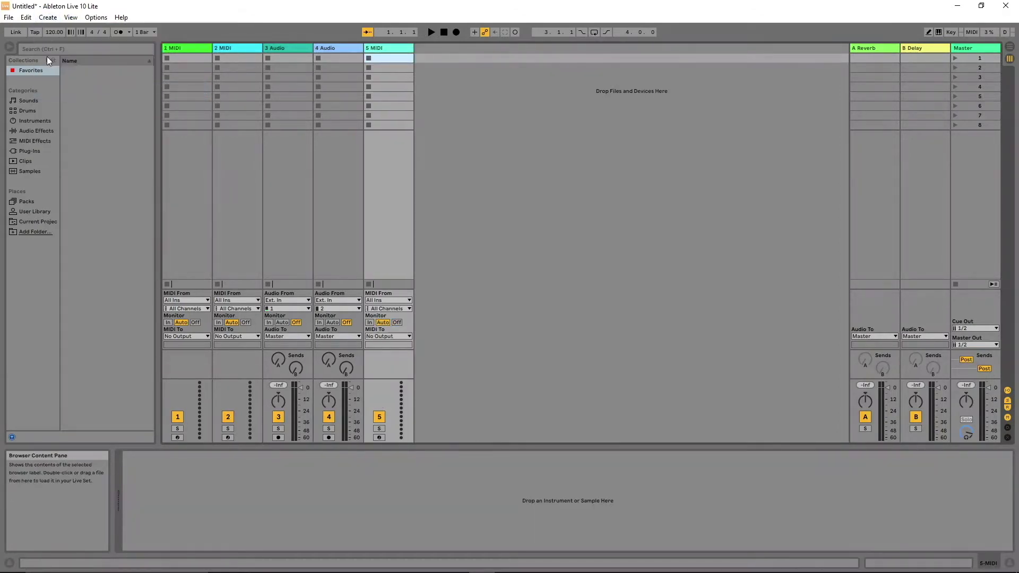
left_click(53, 20)
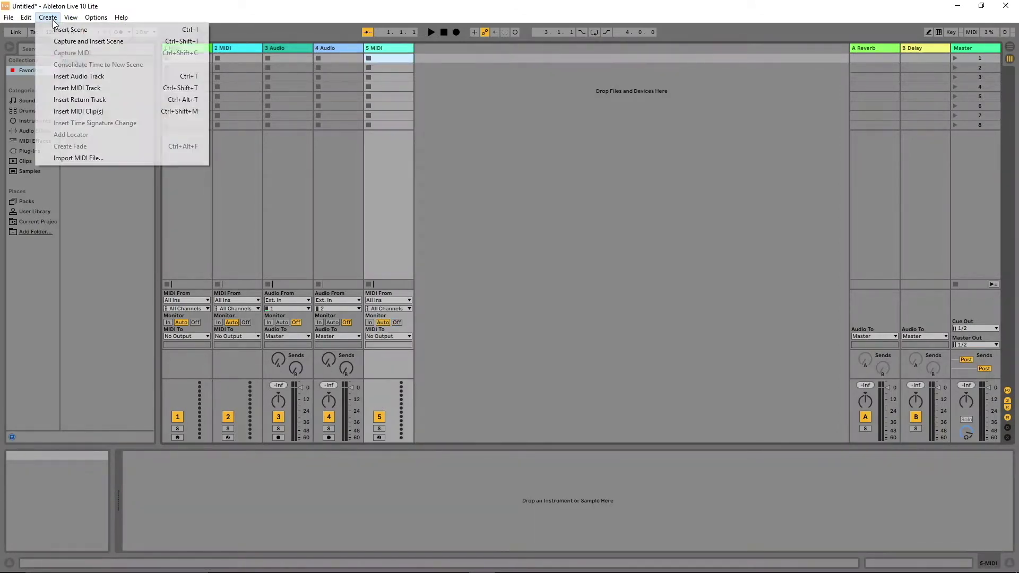
left_click(78, 89)
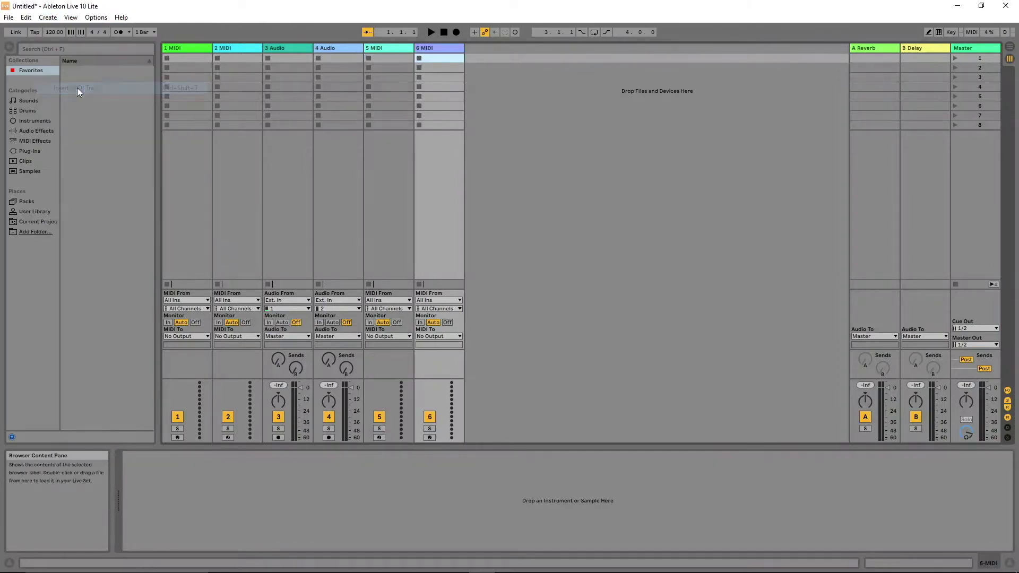
left_click(53, 19)
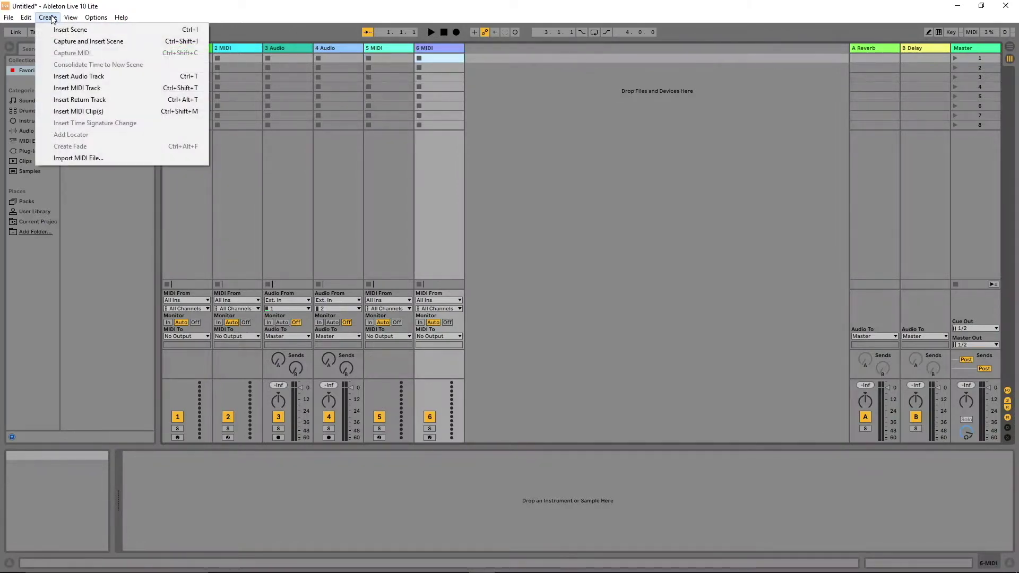
left_click(76, 88)
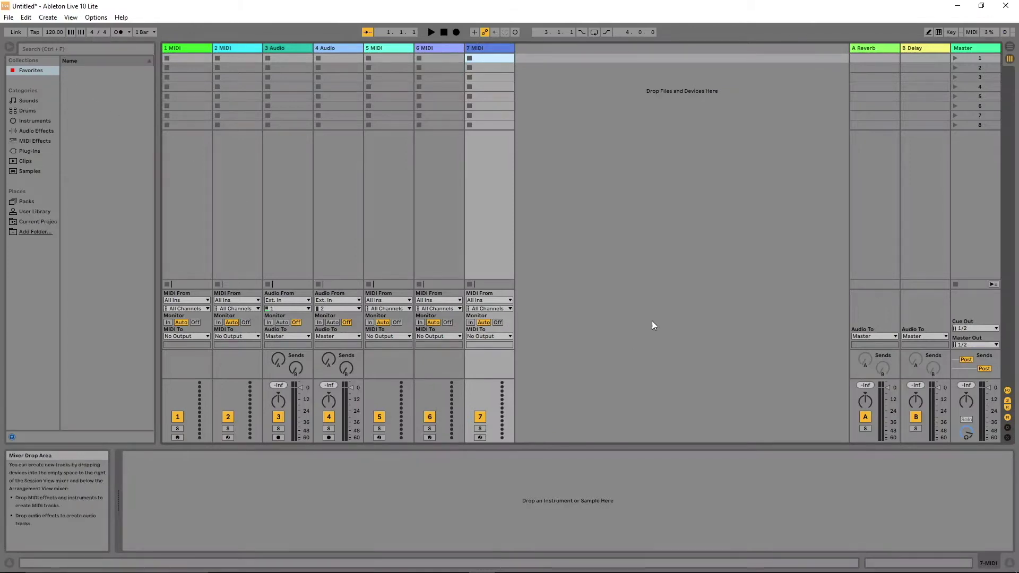
- Drop an Instrument Rack from the Instruments browser onto track 5
left_click(40, 123)
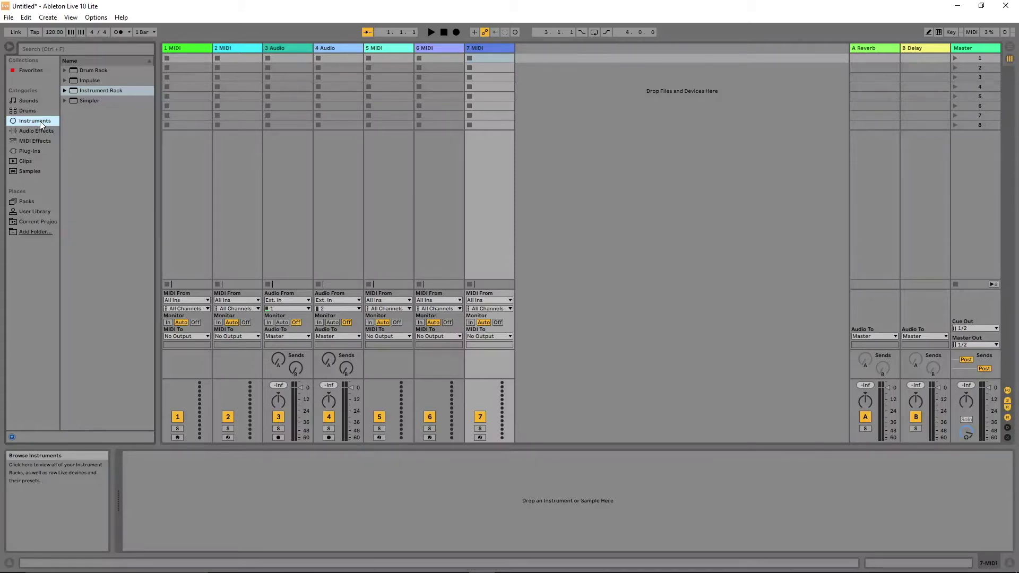
left_click(73, 91)
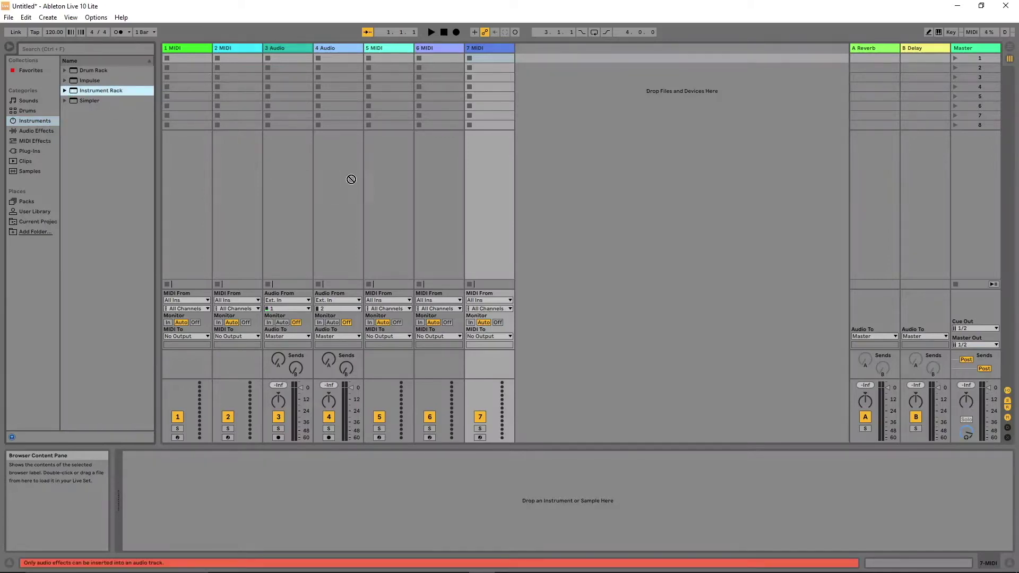
left_click_drag(381, 193, 381, 193)
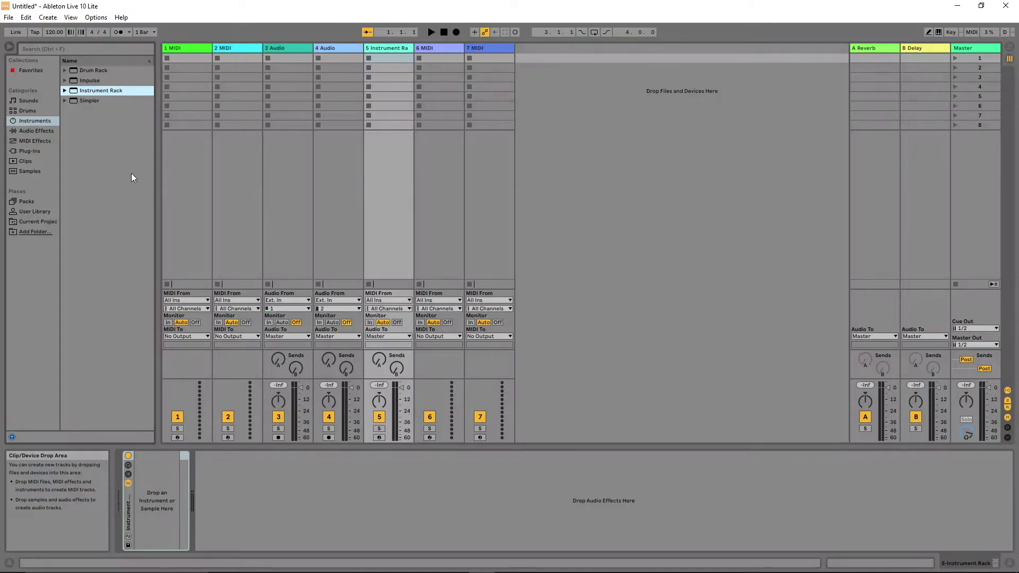
- Load Borja Kit.adg from the Drums browser into track 5's Instrument Rack
left_click(26, 111)
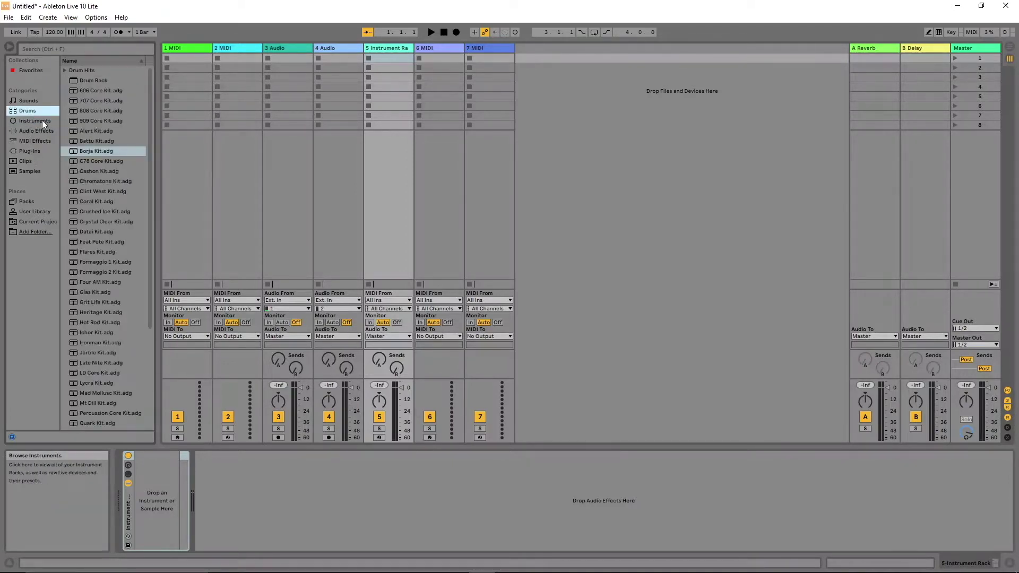
left_click(74, 152)
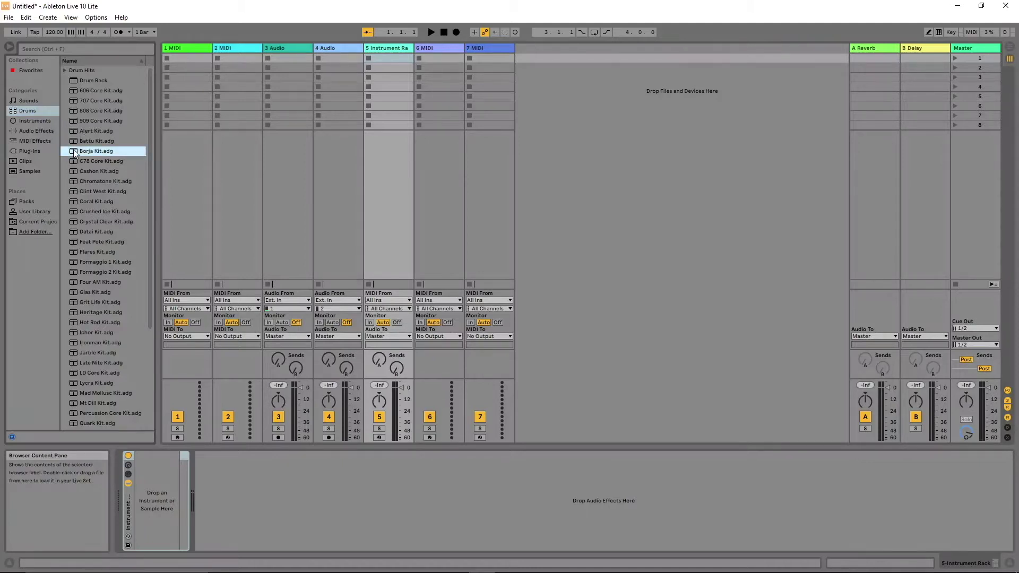
left_click_drag(74, 153, 146, 487)
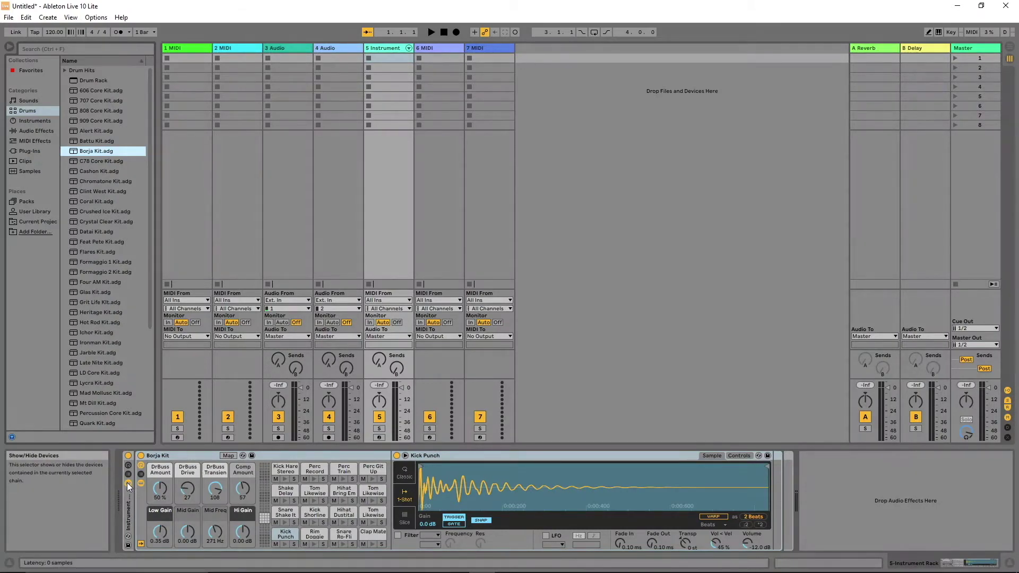
- Show the rack's chain list and stretch the Borja Kit chain-select zone to 0–42
left_click(127, 483)
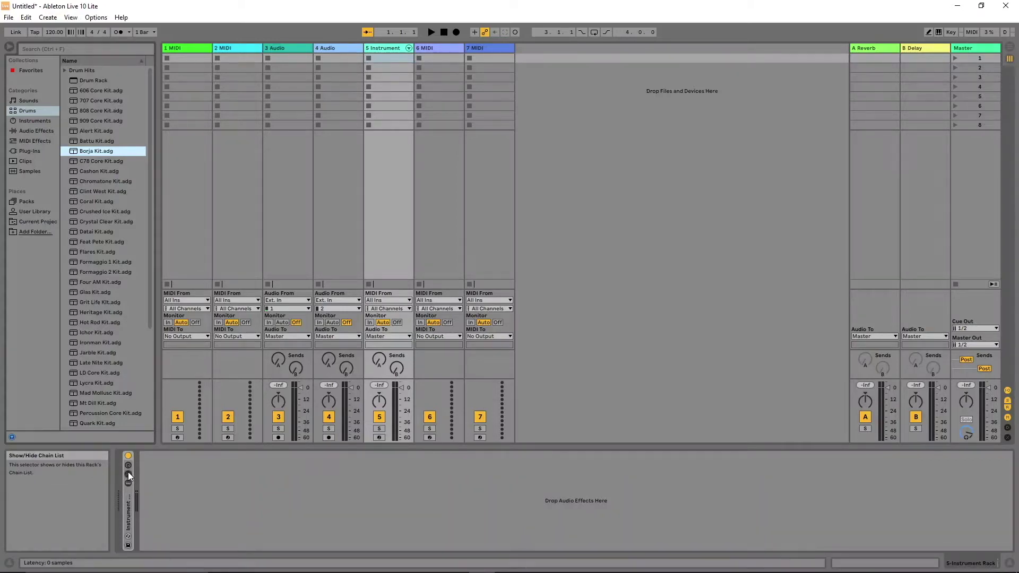
left_click(128, 473)
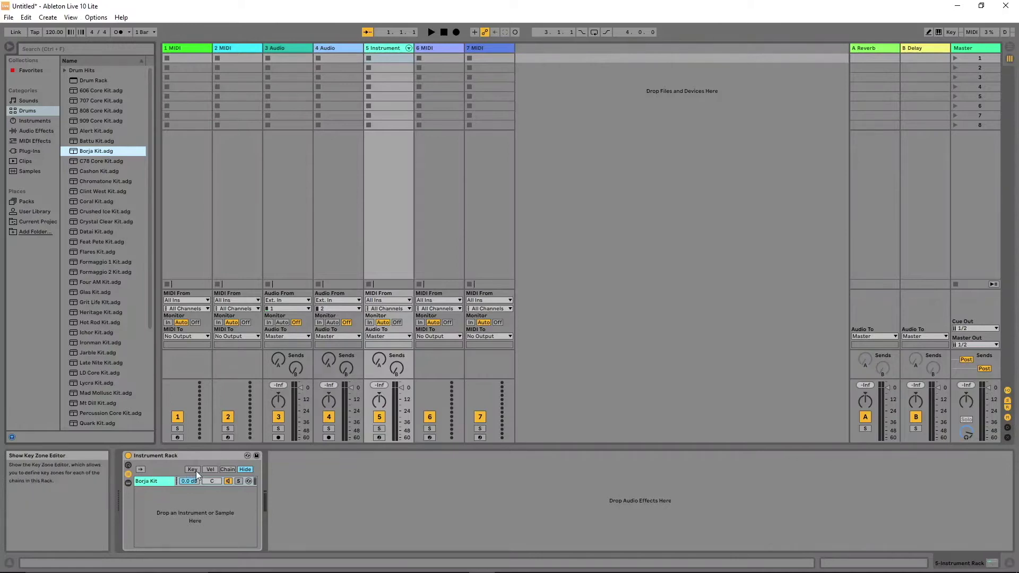
left_click(228, 470)
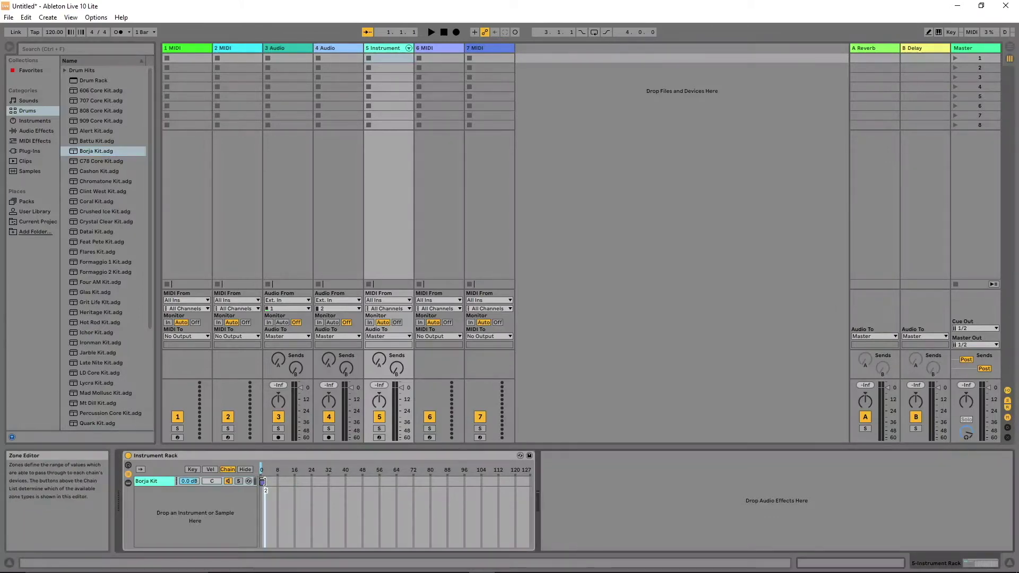
left_click_drag(262, 482, 350, 488)
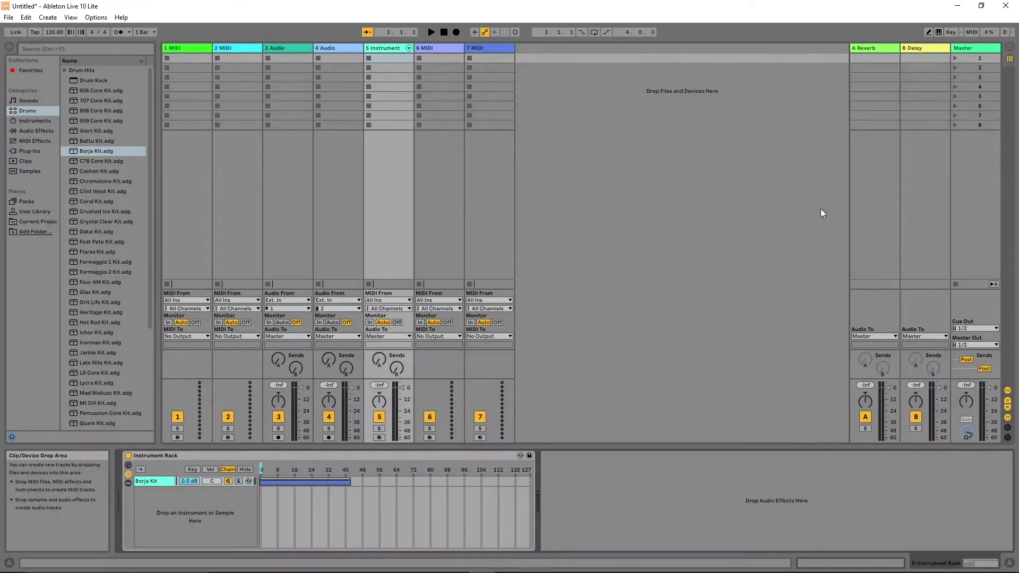
- MIDI-map track 5's Chain Select ruler to controller CC 66
left_click(971, 32)
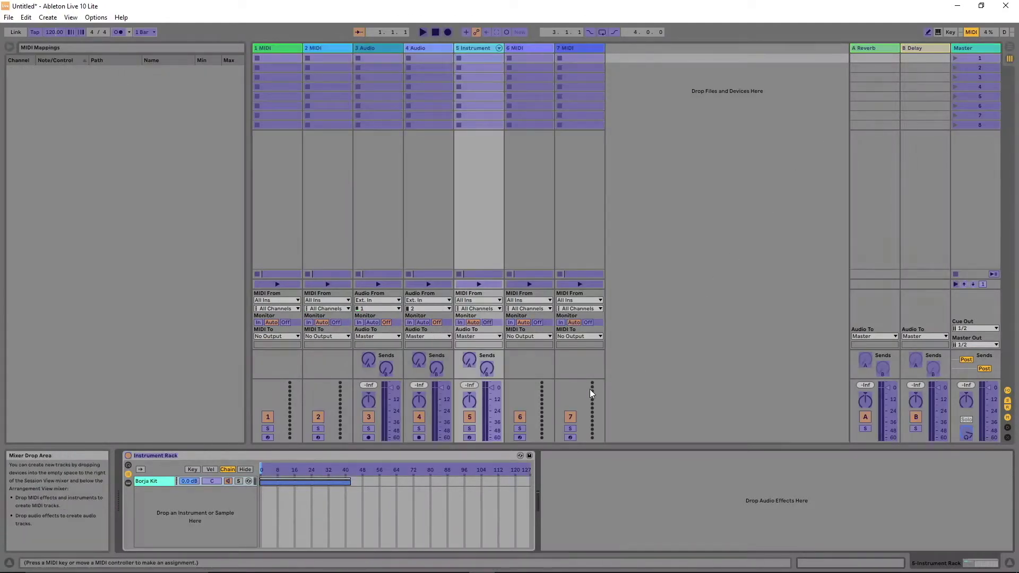
left_click(381, 470)
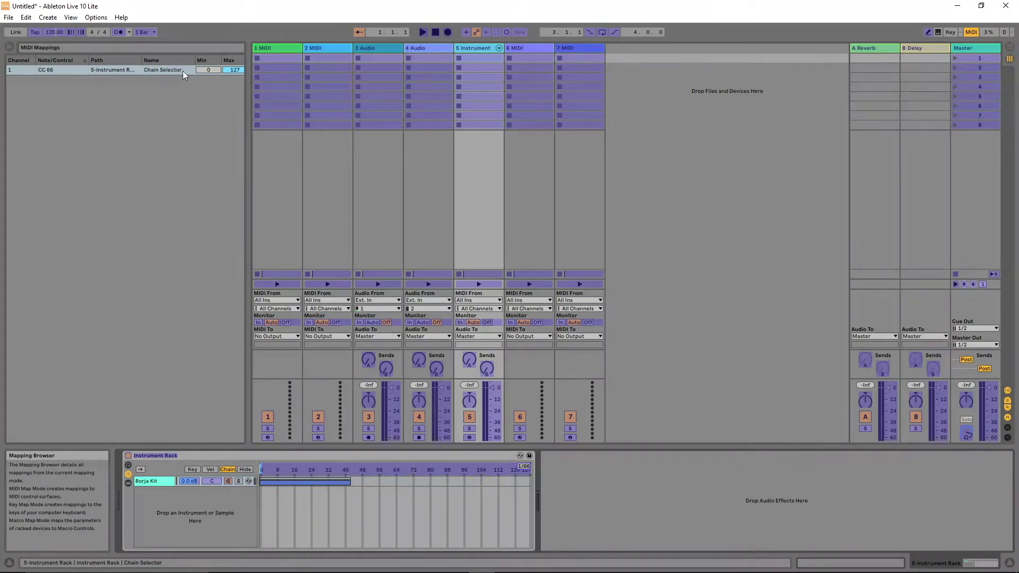
left_click(972, 32)
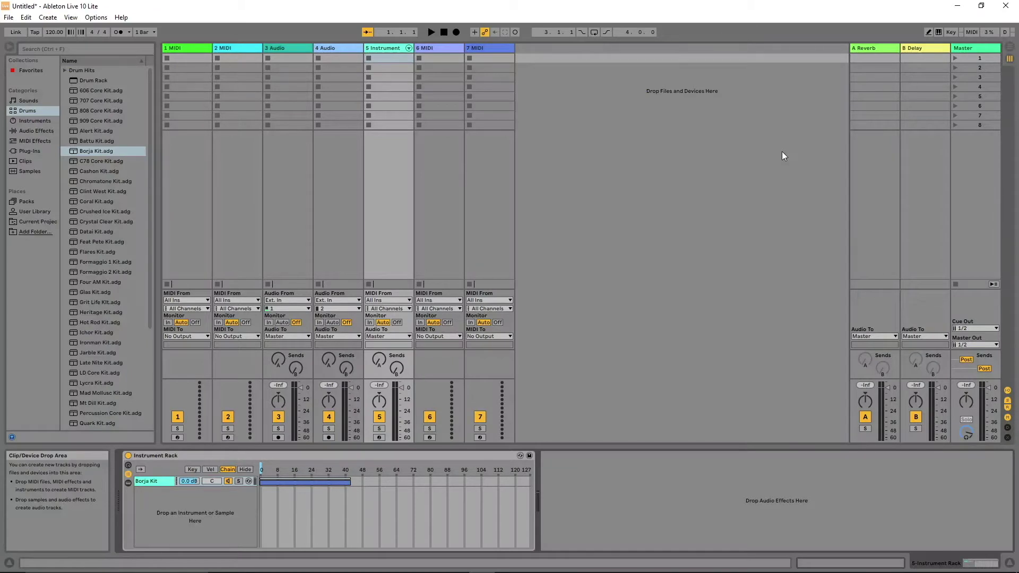
- Load an Instrument Rack containing Borja Kit onto track 6
left_click(40, 121)
left_click(78, 91)
left_click_drag(78, 92, 433, 153)
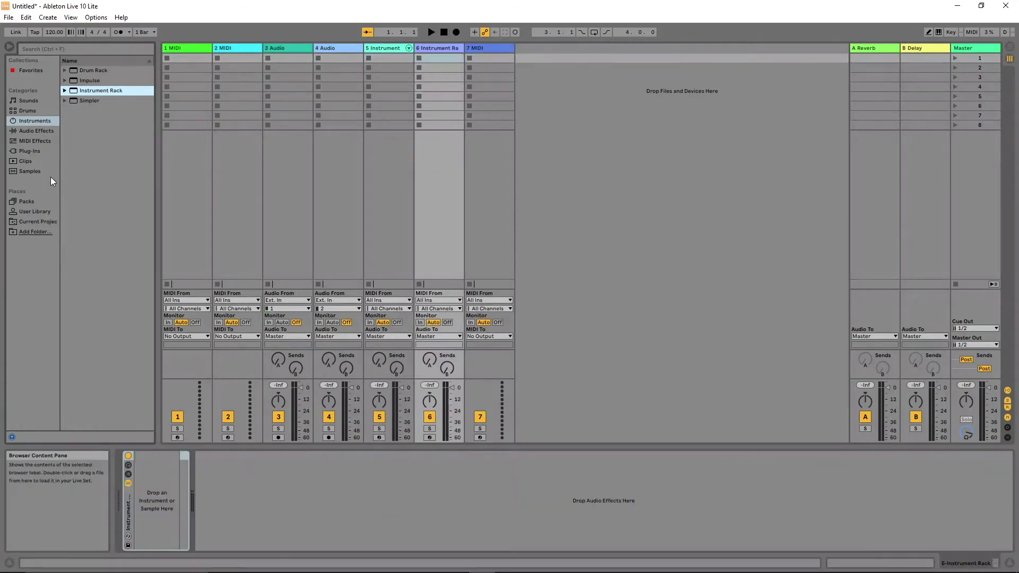
left_click(34, 111)
left_click_drag(96, 151, 149, 495)
- Set the Borja Kit chain zone to start around 44 and map the chain selector to CC 66
left_click(129, 475)
left_click(129, 474)
left_click(225, 470)
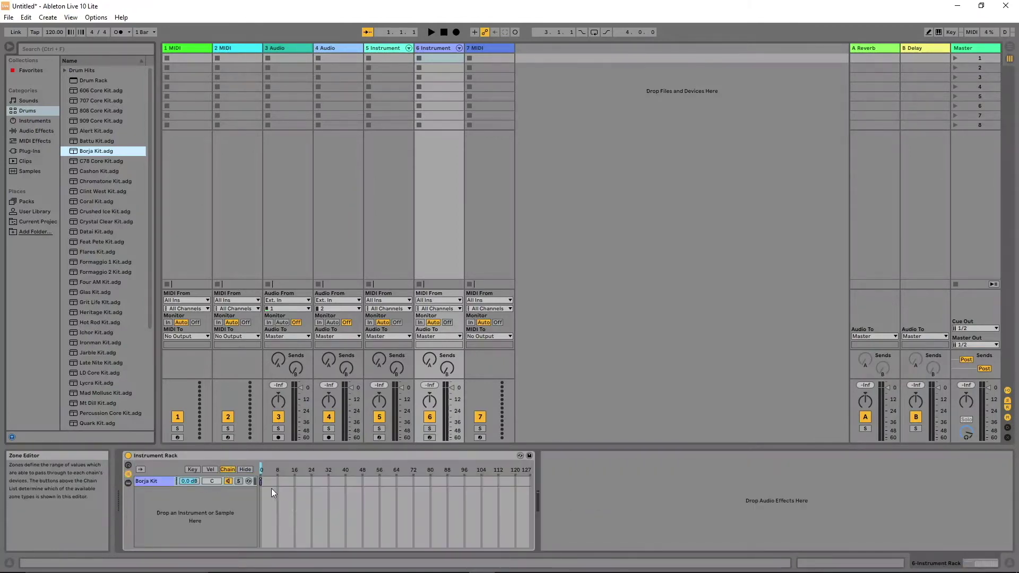
left_click_drag(261, 482, 441, 502)
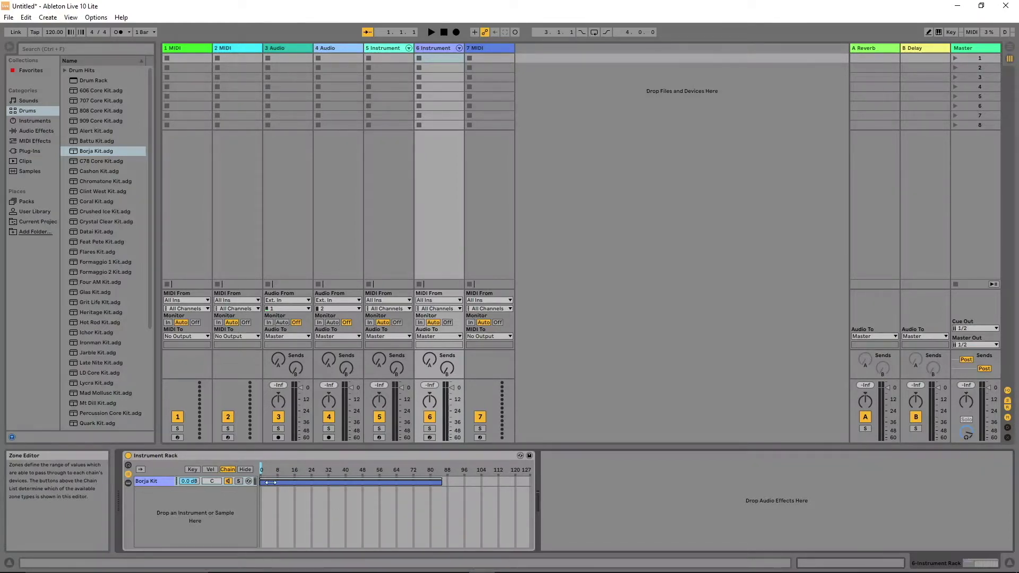
left_click_drag(264, 482, 354, 488)
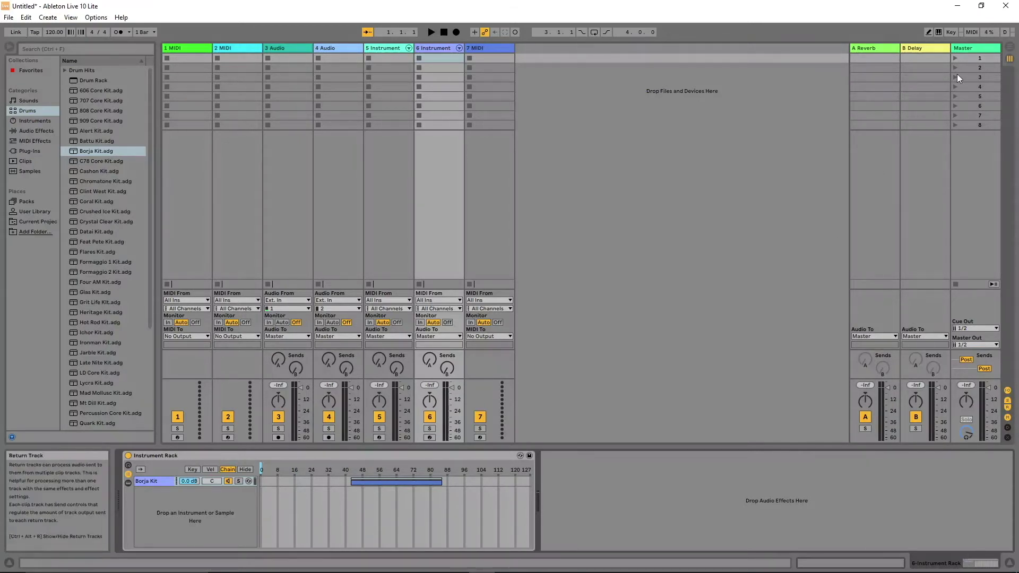
left_click(973, 31)
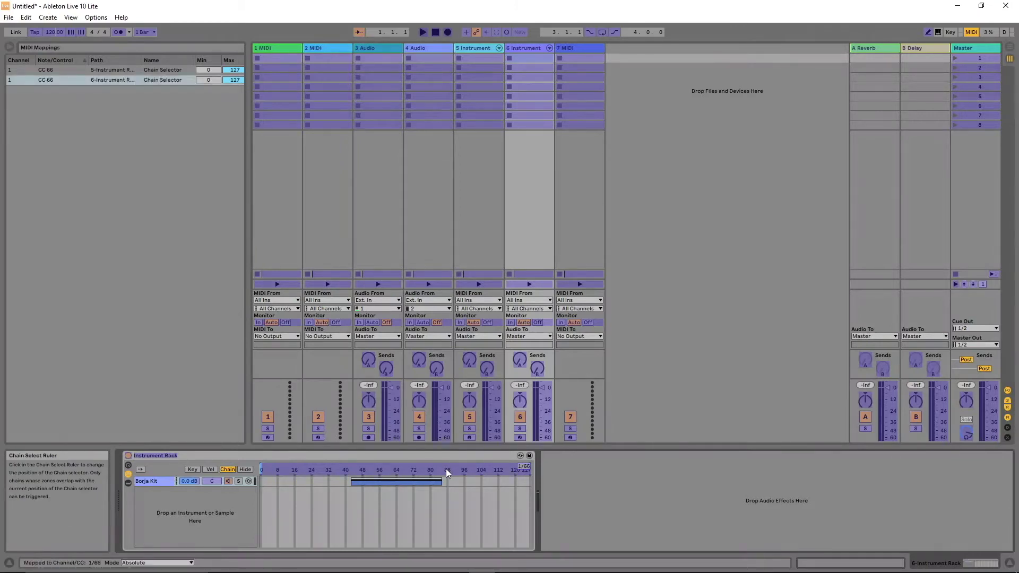
left_click(972, 32)
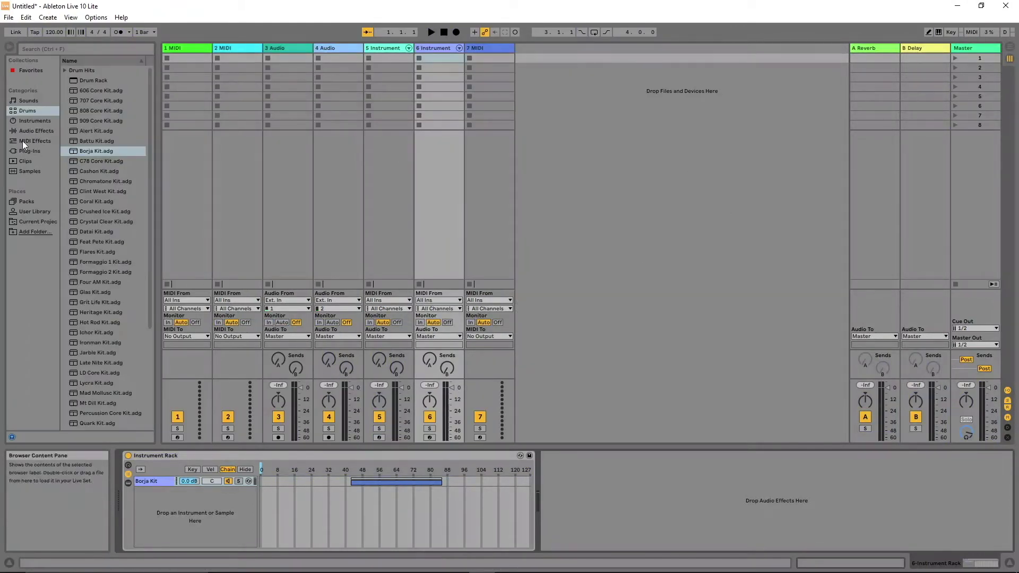
- Load an Instrument Rack containing Borja Kit onto track 7
left_click(34, 121)
left_click_drag(73, 90, 482, 197)
left_click(33, 110)
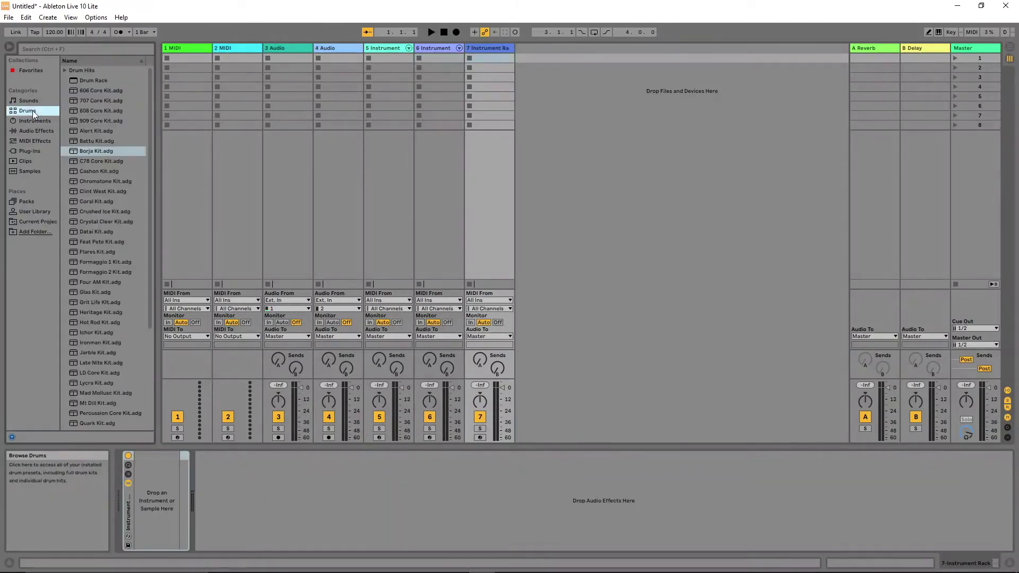
left_click_drag(71, 150, 171, 485)
- Set Borja Kit's chain zone to about 88–127 and map the chain selector to CC 66
left_click(128, 474)
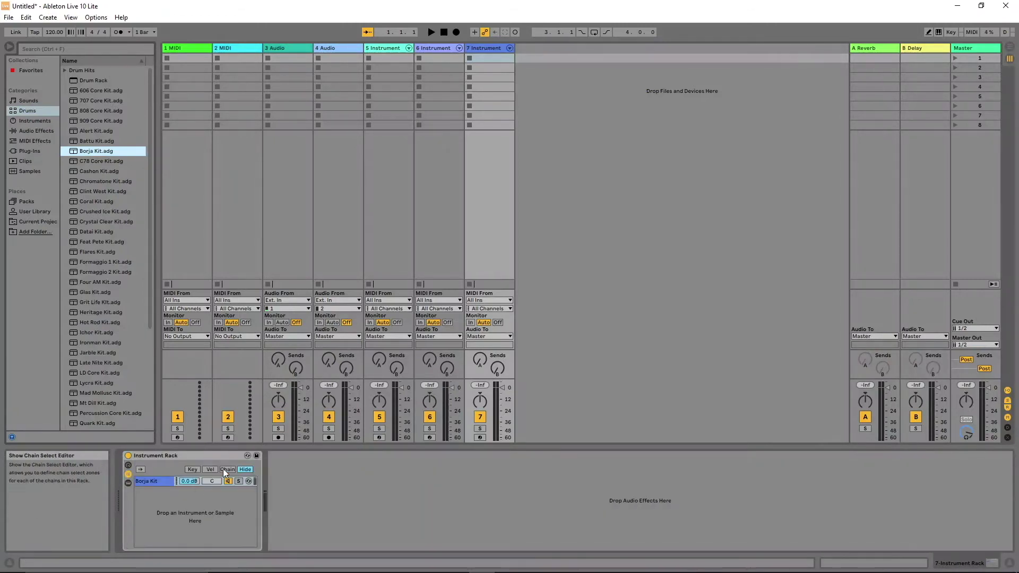
left_click(227, 469)
left_click(262, 482)
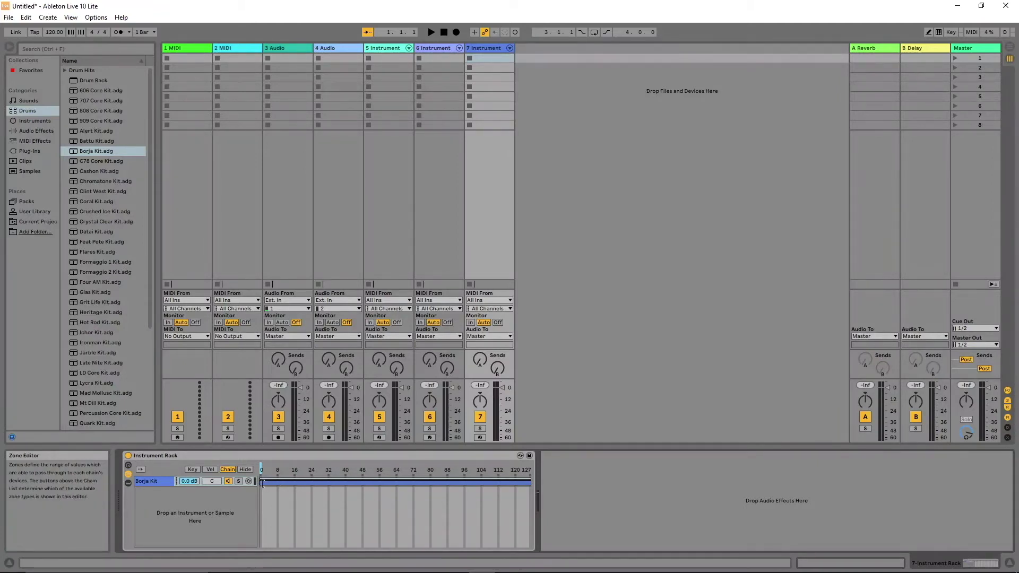
left_click_drag(265, 481, 444, 512)
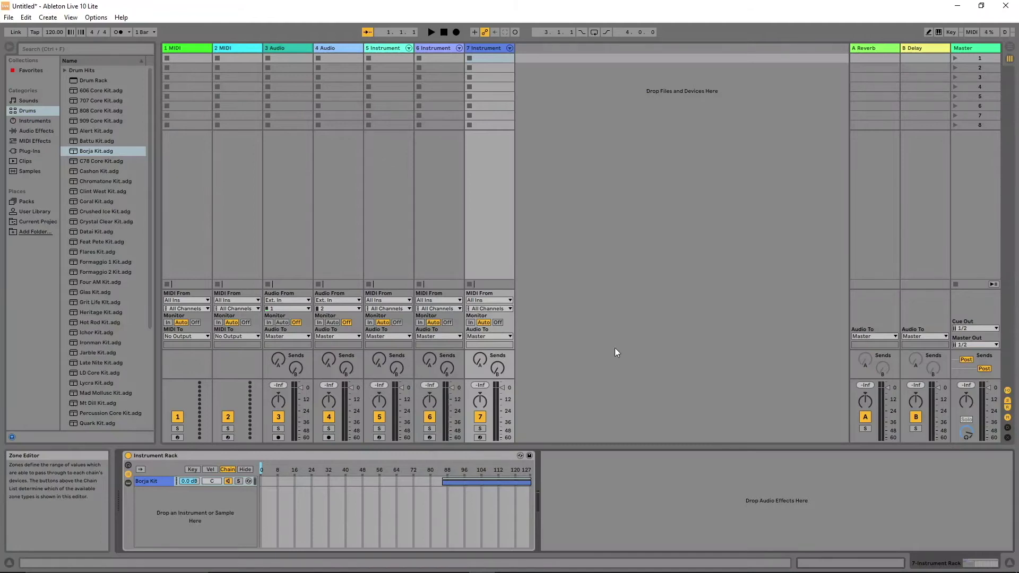
left_click(971, 32)
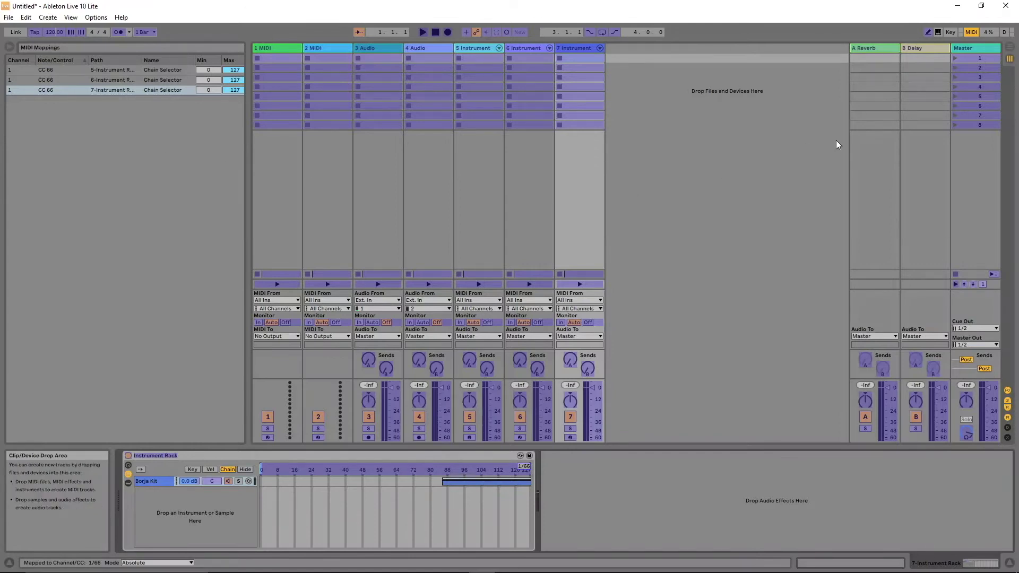
left_click(973, 33)
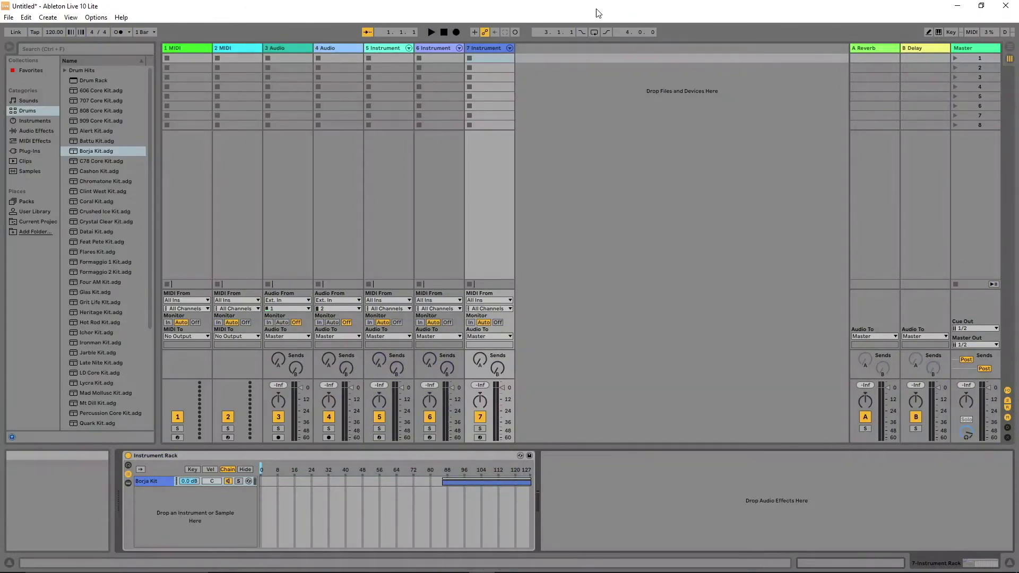
- Create an empty MIDI clip in track 5's first clip slot
left_click(380, 57)
double_click(380, 58)
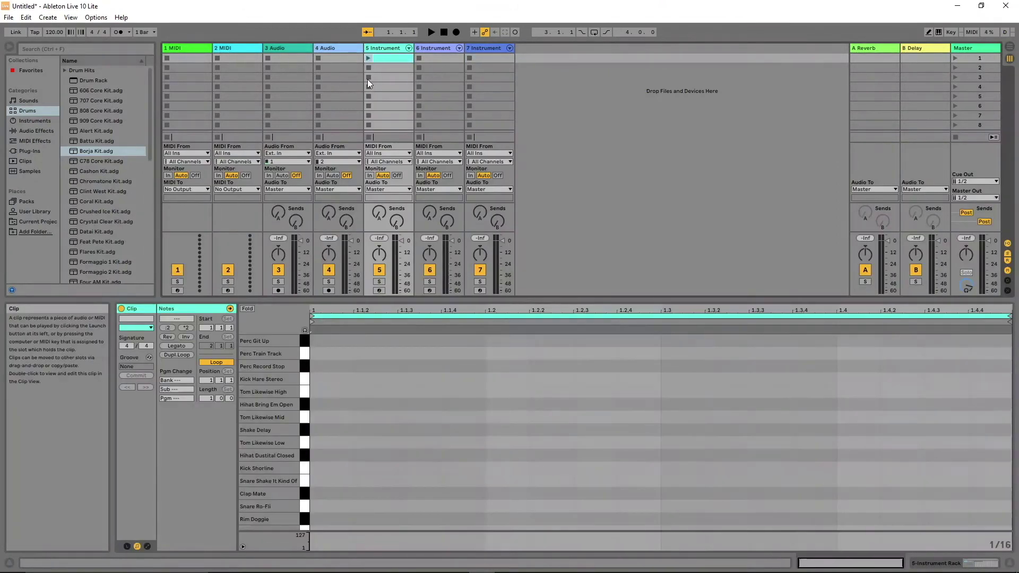
scroll(286, 494, "down", 1)
- Add Kick Punch on beats 1 and 3, Snare Ro-Fli on beat 2 and 1.4.3, closed hi-hat on beat 4
double_click(314, 524)
double_click(488, 497)
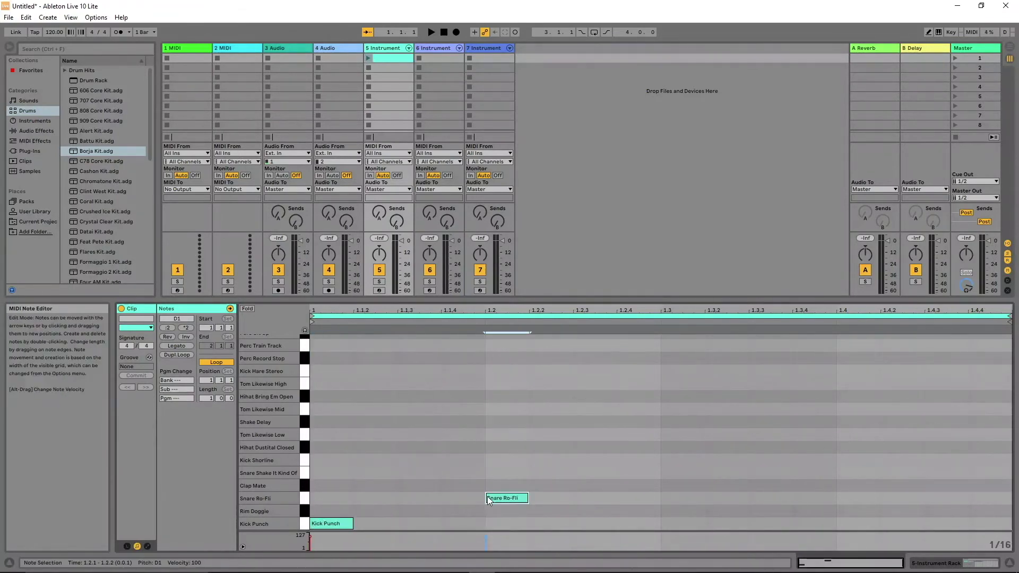
double_click(664, 526)
double_click(934, 499)
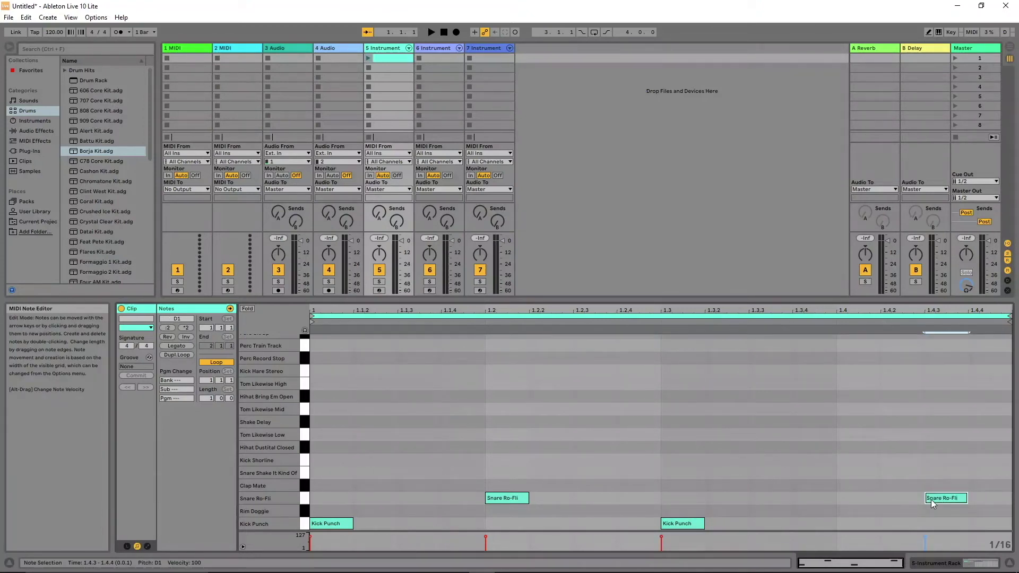
double_click(842, 449)
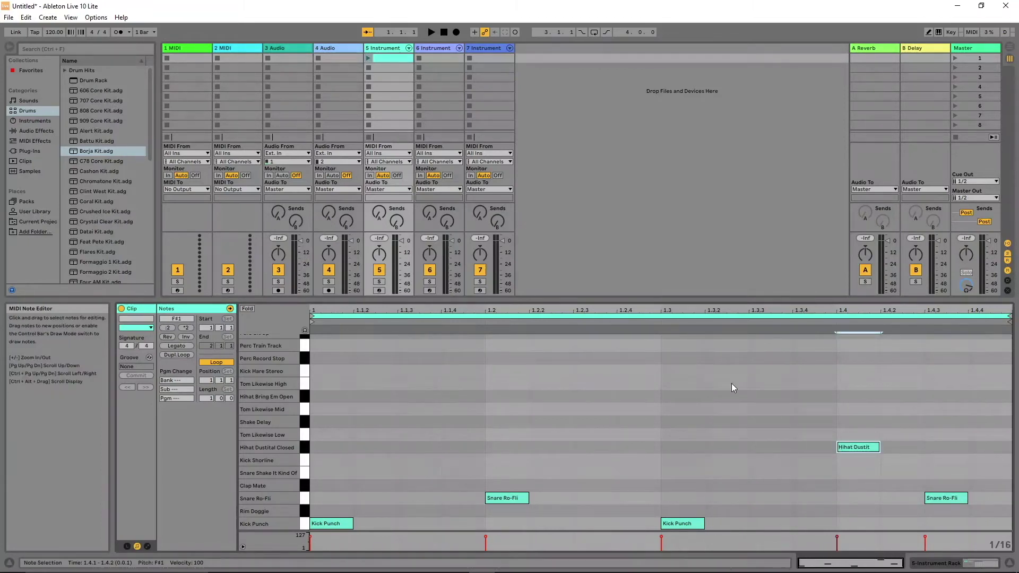
- Create a track 6 clip: Kick Punch every beat, Snare Ro-Fli at 1.1.3–1.1.4, Rim Doggie at 1.4.3–1.4.4
double_click(431, 59)
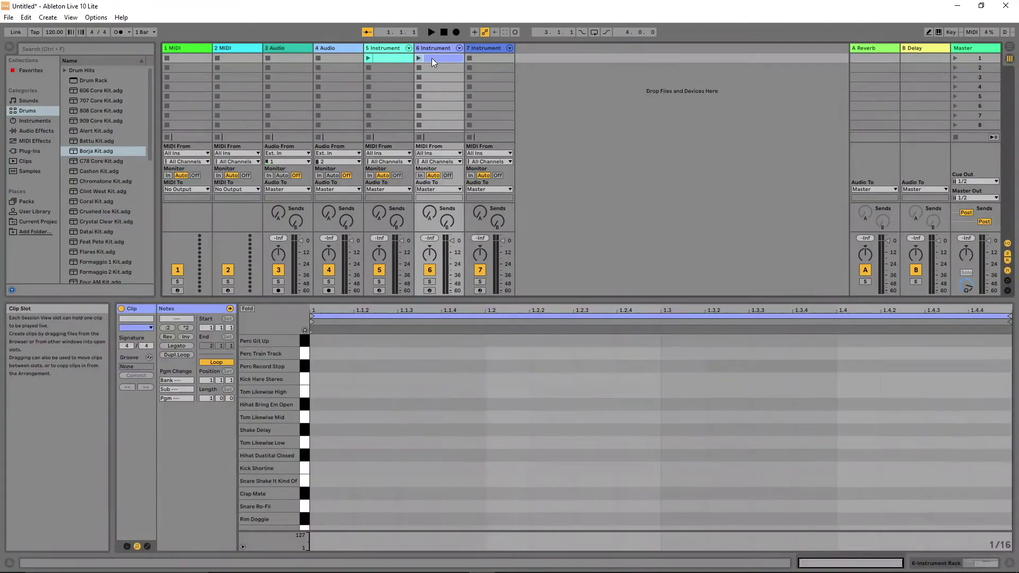
scroll(329, 425, "down", 1)
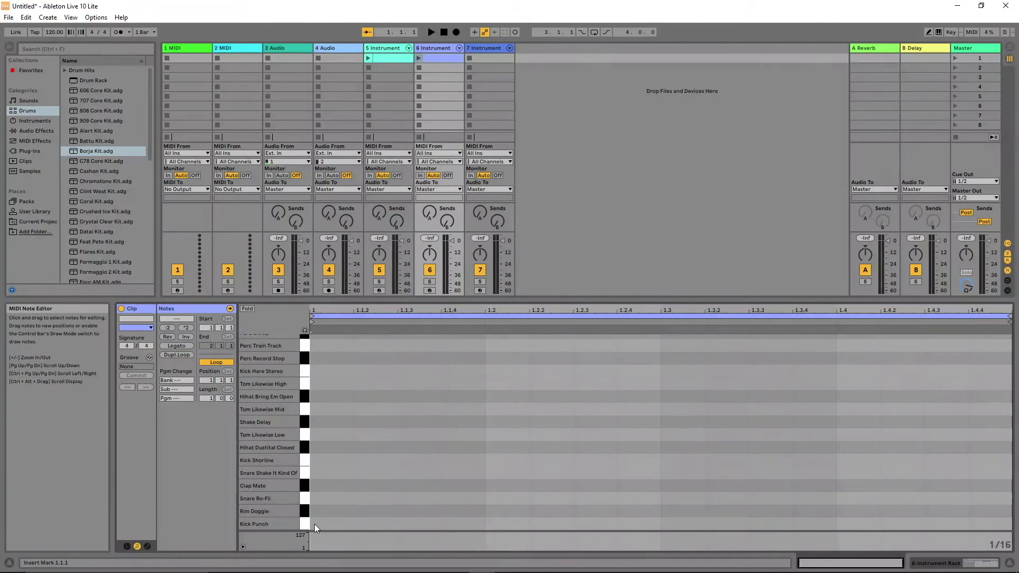
double_click(316, 524)
double_click(404, 501)
double_click(450, 500)
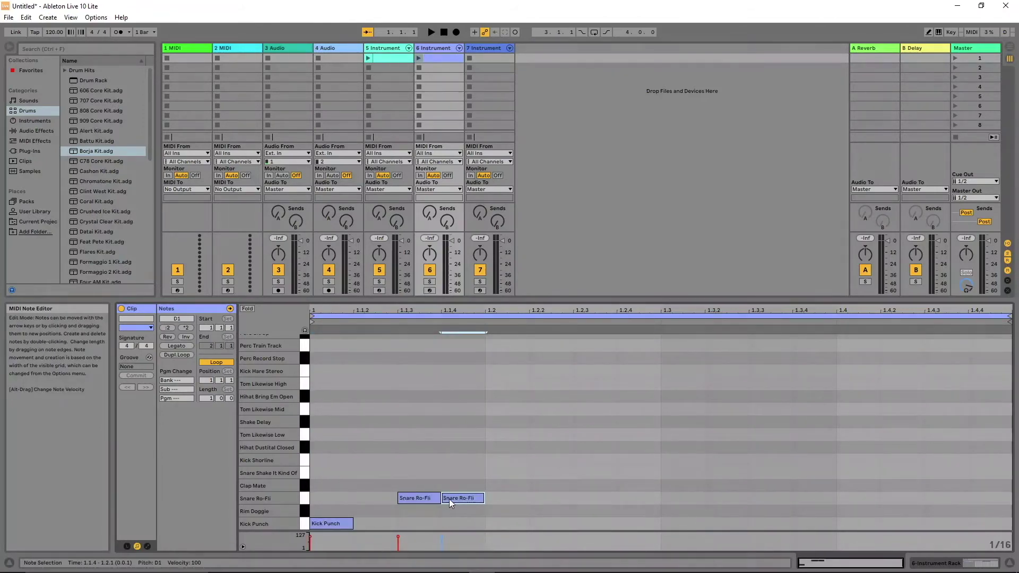
double_click(493, 524)
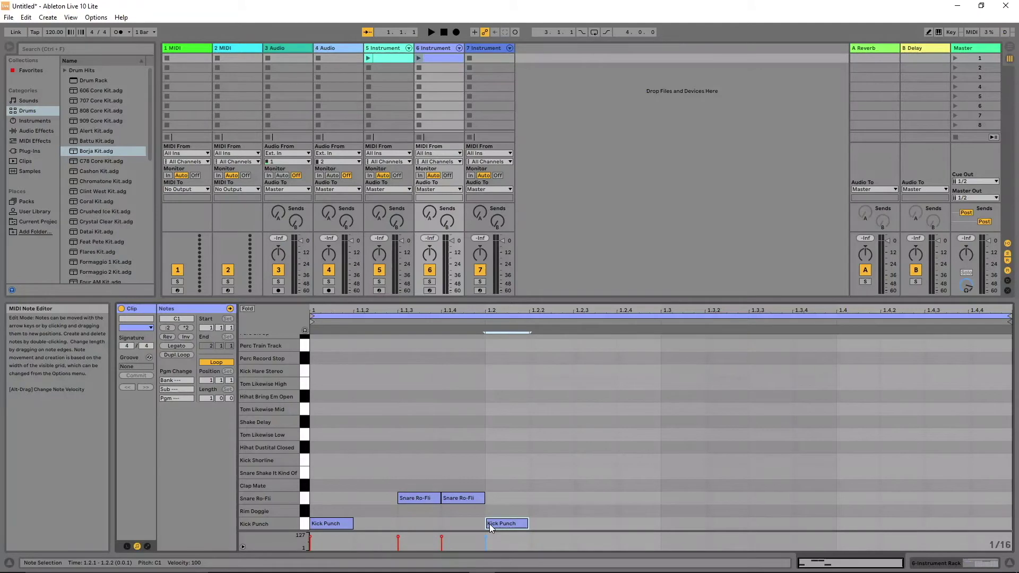
double_click(671, 526)
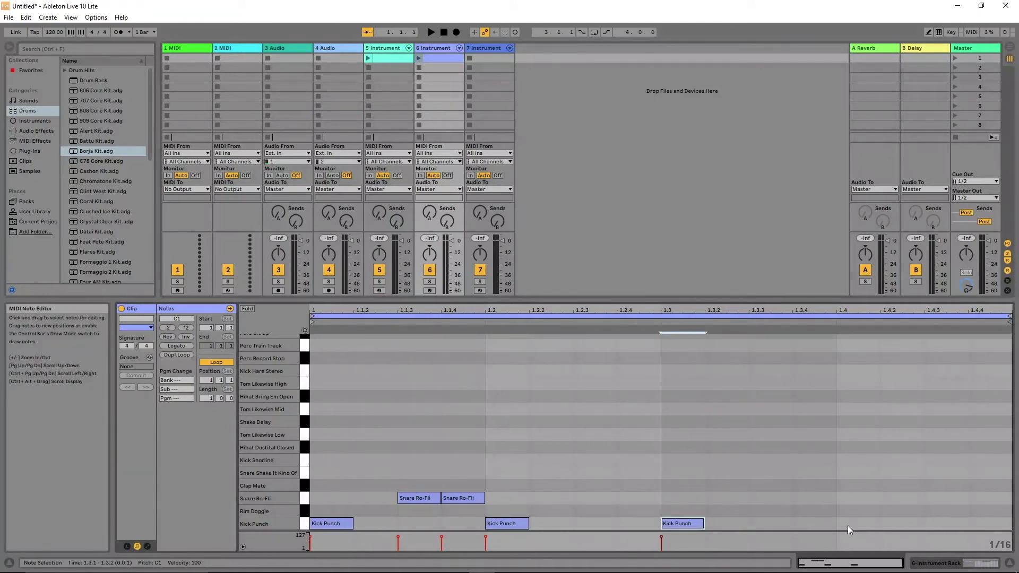
double_click(846, 525)
double_click(932, 511)
double_click(979, 512)
- Create a track 7 clip with a Snare Ro-Fli sixteenth run, then paired high, mid and low toms
double_click(485, 58)
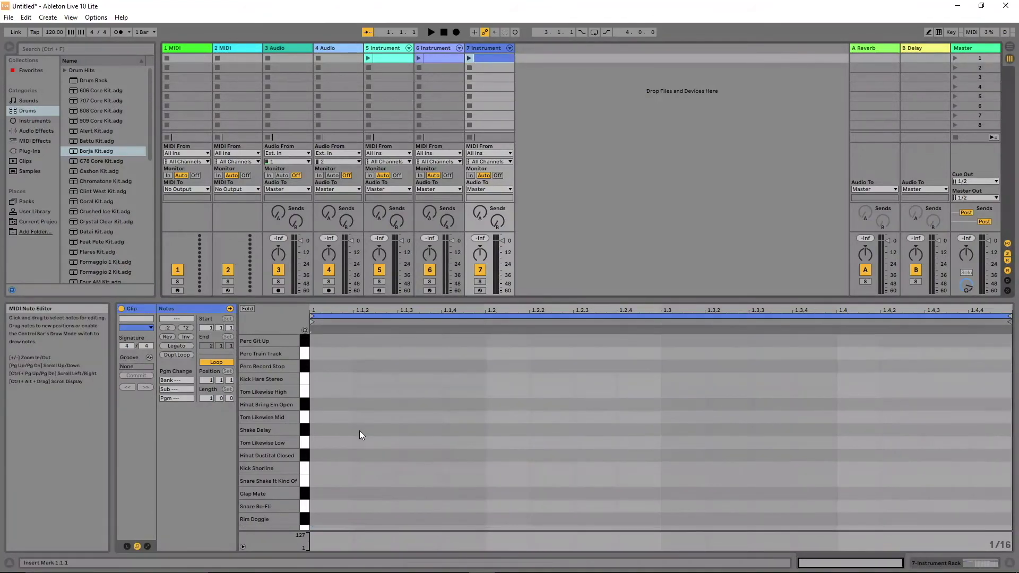
left_click_drag(329, 499, 658, 501)
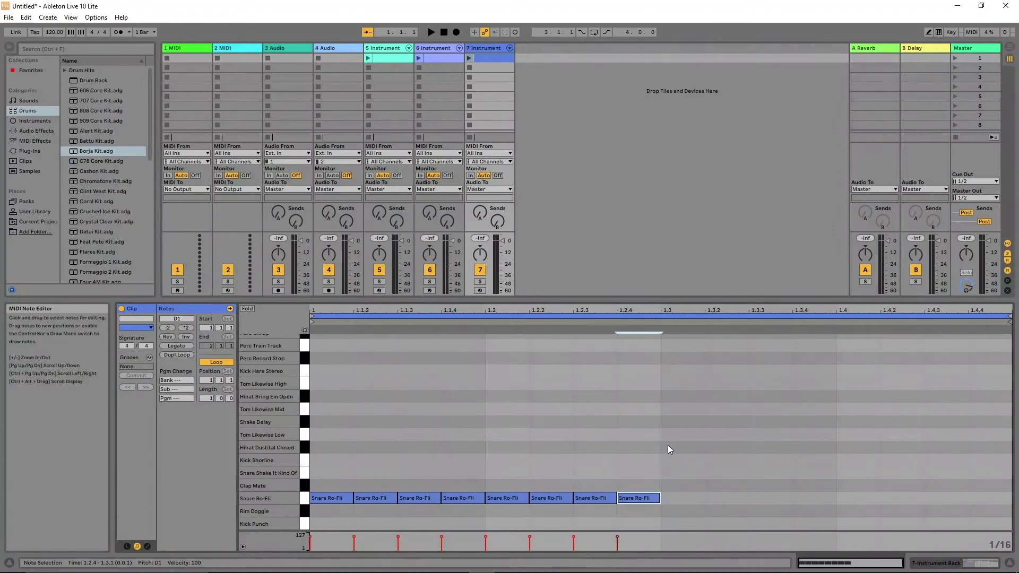
left_click(669, 386)
left_click(713, 388)
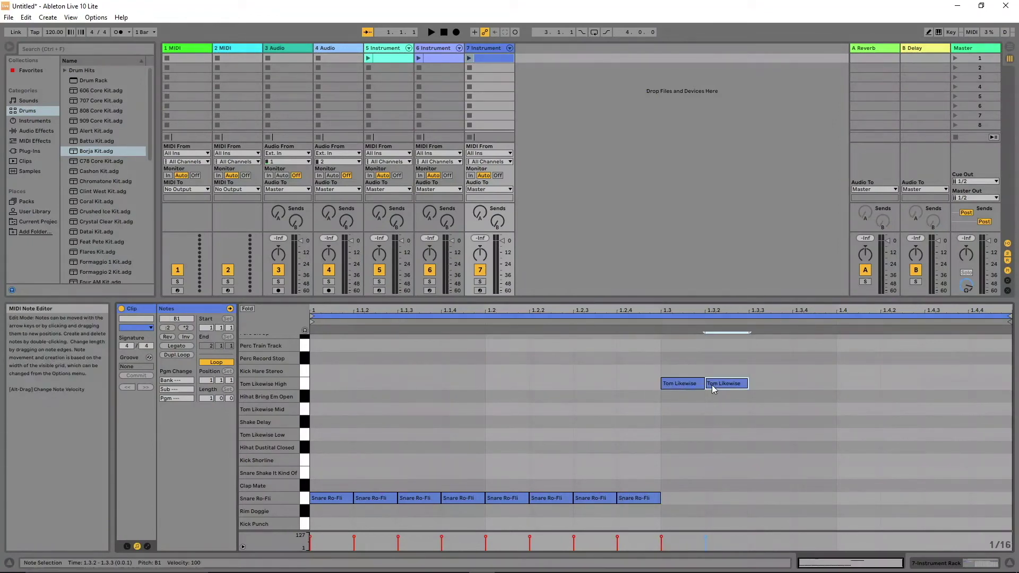
left_click(765, 410)
left_click(801, 411)
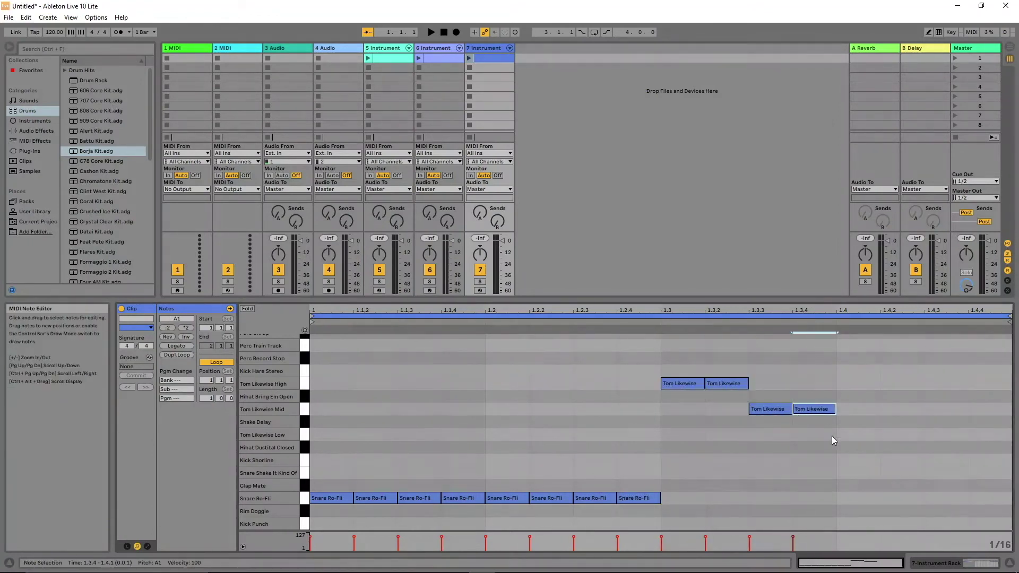
left_click(847, 435)
left_click(885, 436)
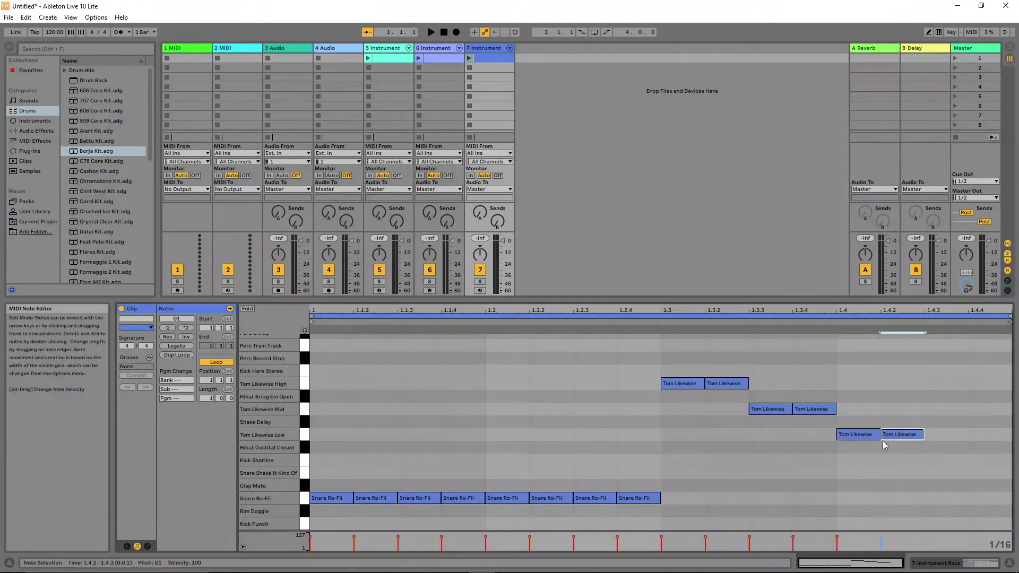
- Launch Scene 1 from the Master track
left_click(955, 58)
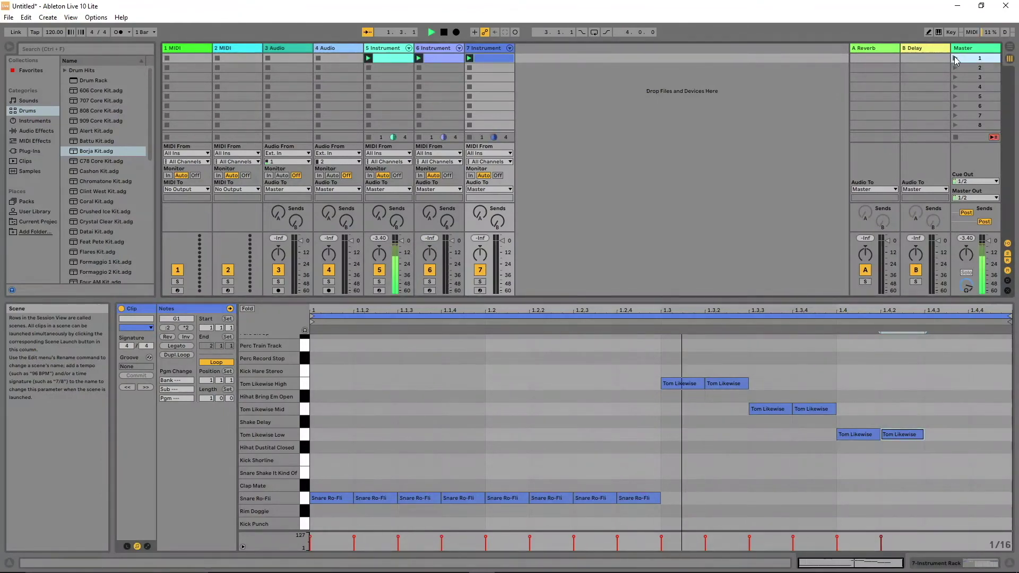